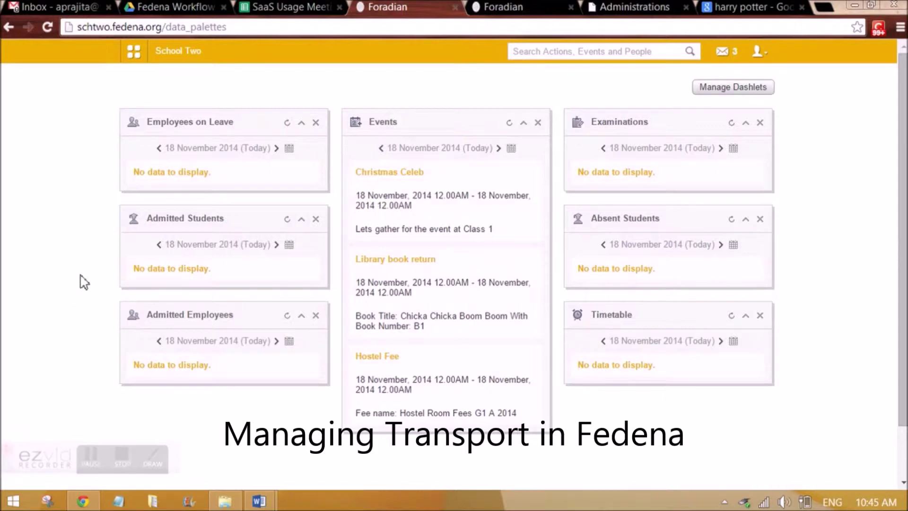
# Navigate via Administration > Transport > Set Routes to the Add Route form.
pyautogui.click(136, 56)
pyautogui.click(461, 86)
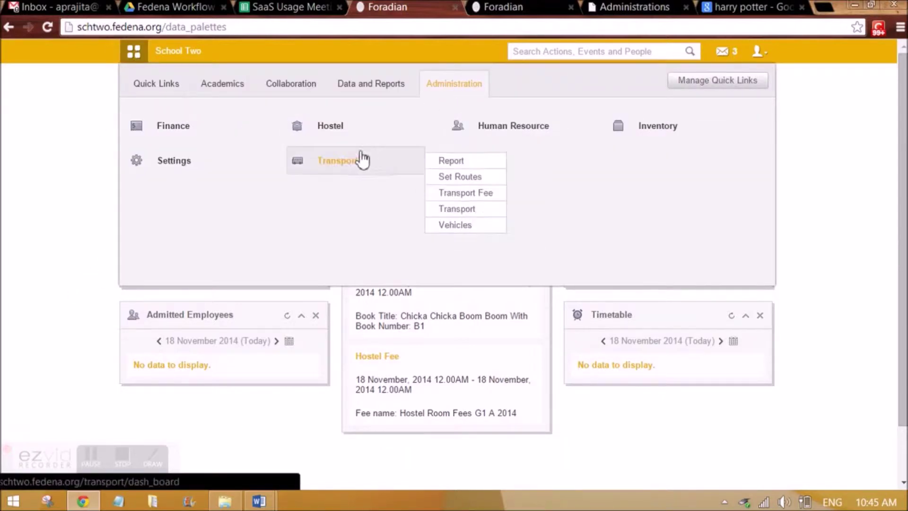
pyautogui.click(339, 164)
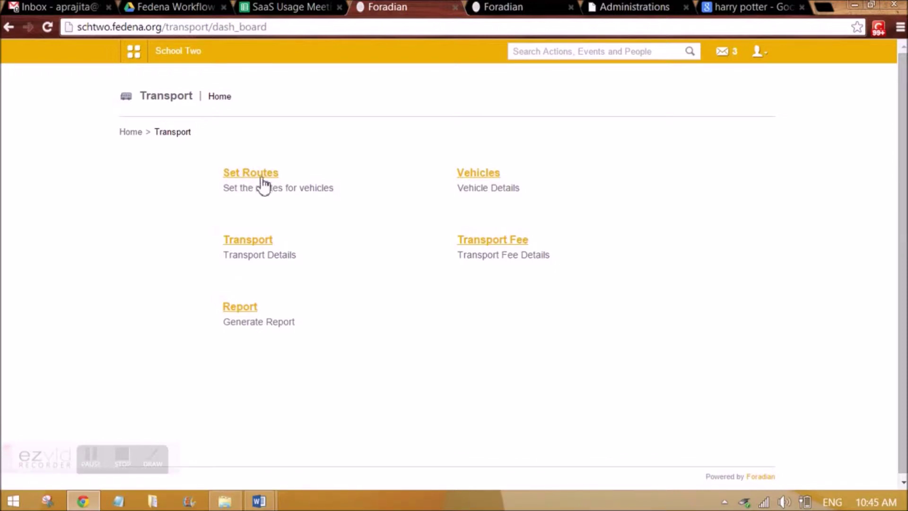
pyautogui.click(262, 178)
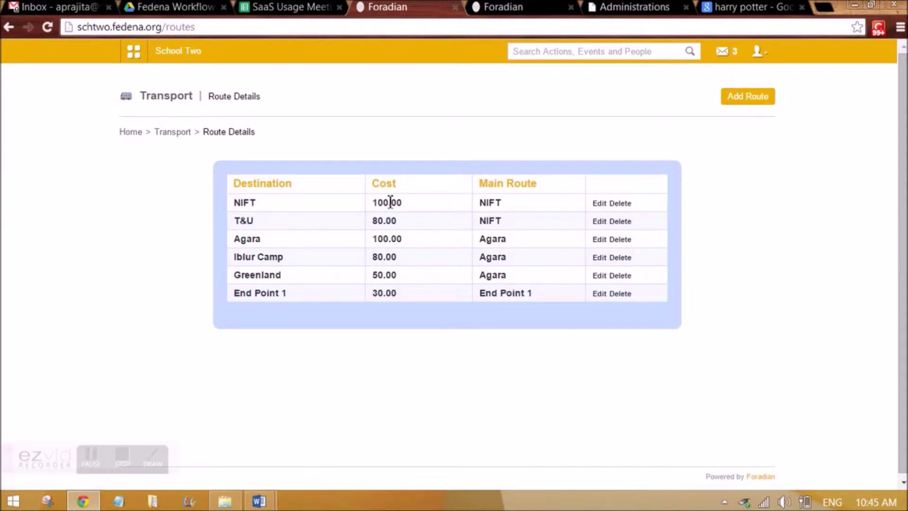
pyautogui.click(757, 97)
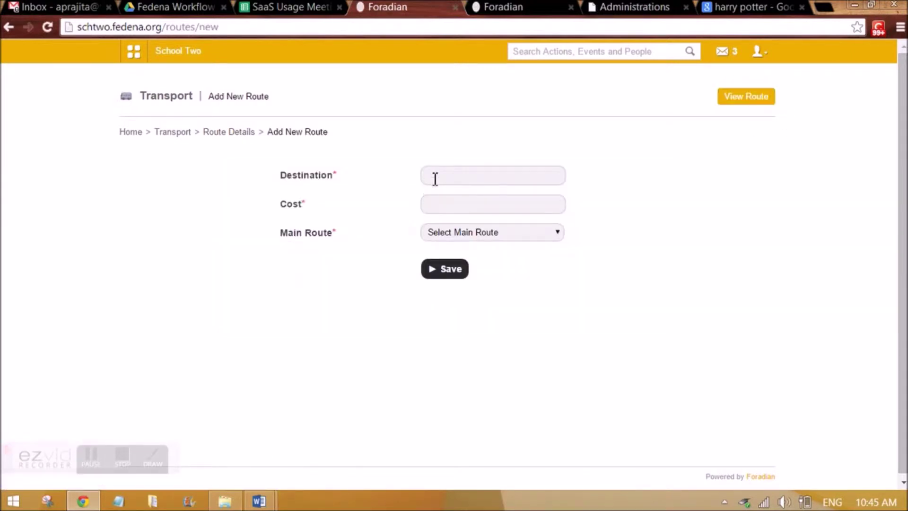
# Save a route with destination End Point 2, cost 40, as its own main route.
pyautogui.click(434, 177)
pyautogui.click(447, 241)
pyautogui.press('BackSpace')
pyautogui.write('2')
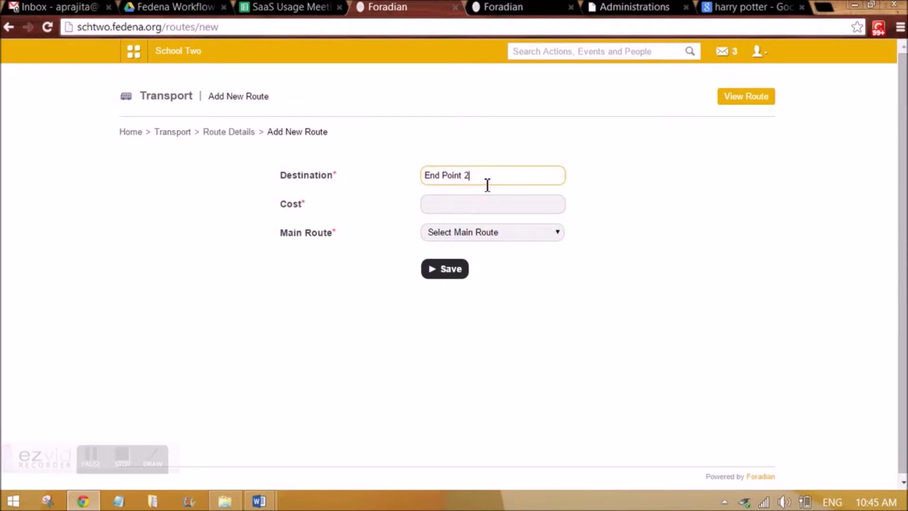
pyautogui.moveTo(483, 177); pyautogui.dragTo(417, 164)
pyautogui.click(474, 175)
pyautogui.moveTo(480, 175); pyautogui.dragTo(428, 179)
pyautogui.click(446, 205)
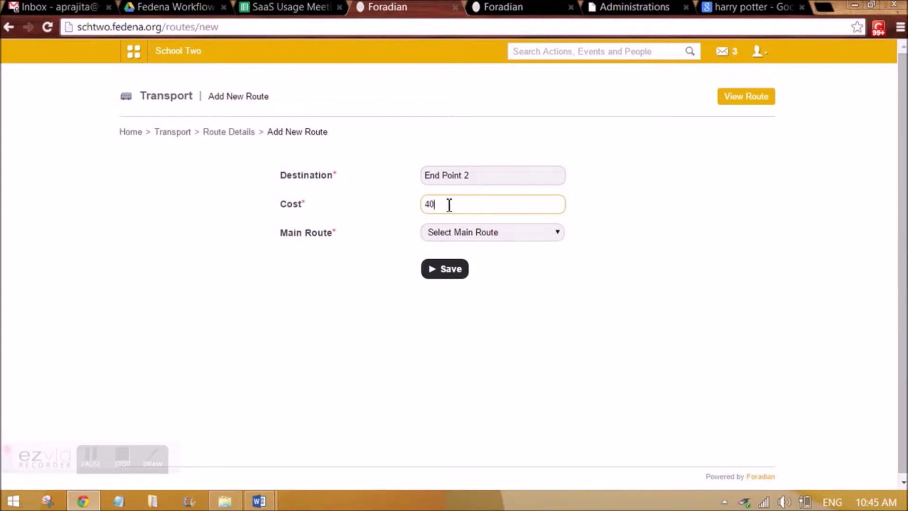
pyautogui.moveTo(475, 175); pyautogui.dragTo(418, 176)
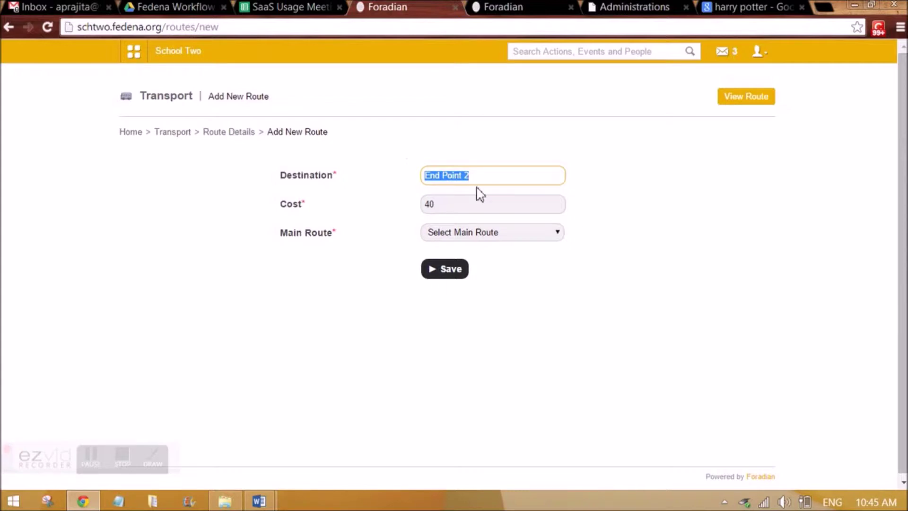
pyautogui.moveTo(489, 182); pyautogui.dragTo(425, 161)
pyautogui.click(455, 278)
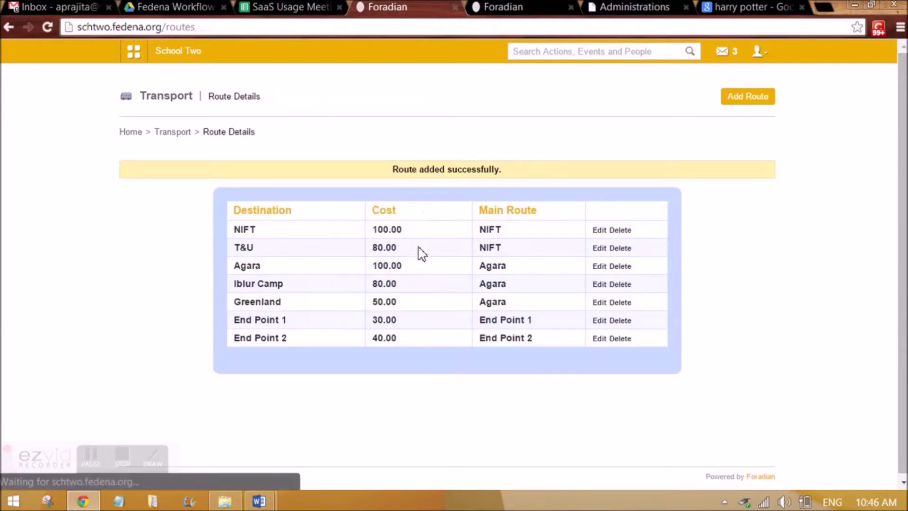
pyautogui.moveTo(294, 342); pyautogui.dragTo(240, 338)
pyautogui.click(484, 168)
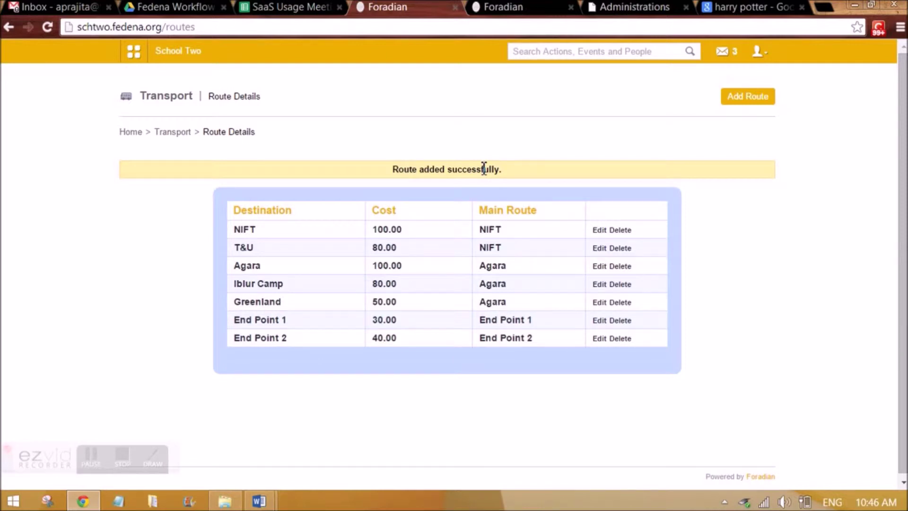
pyautogui.click(734, 95)
# Add and save route Destination 1 costing 20 under main route End Point 2.
pyautogui.click(475, 183)
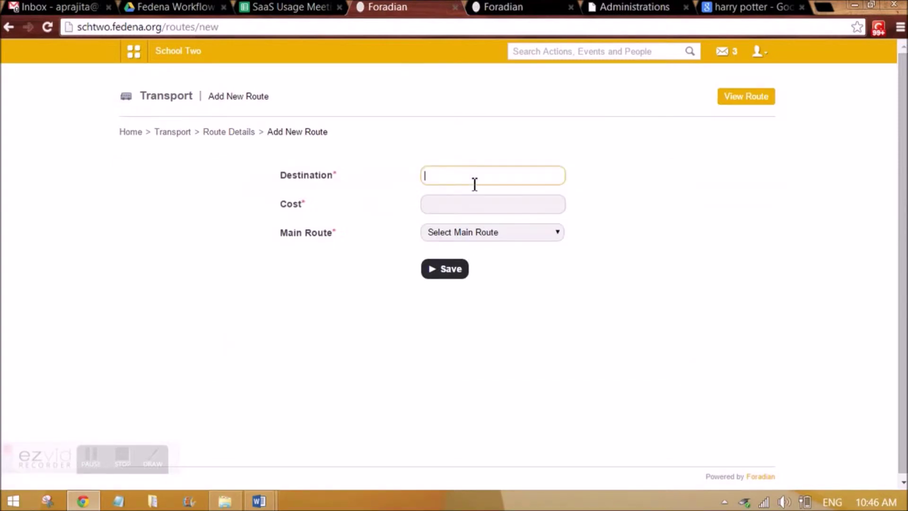
pyautogui.click(475, 183)
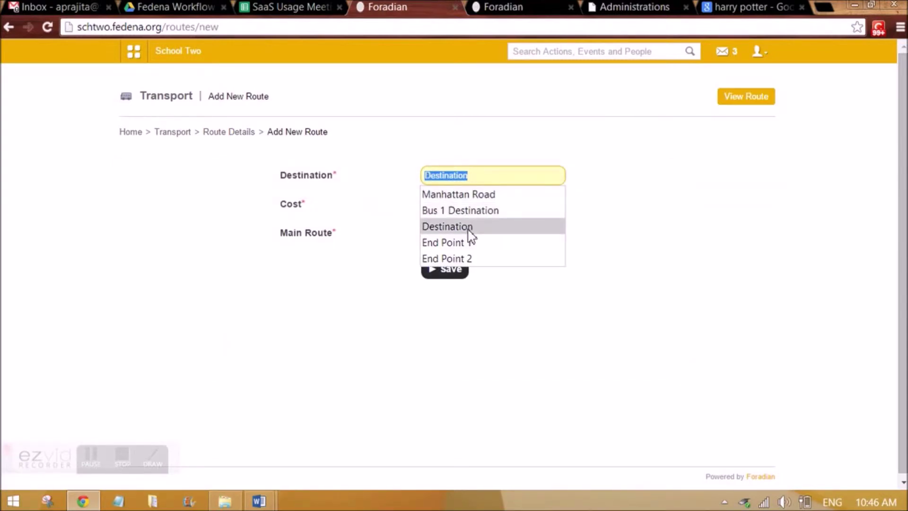
pyautogui.click(470, 227)
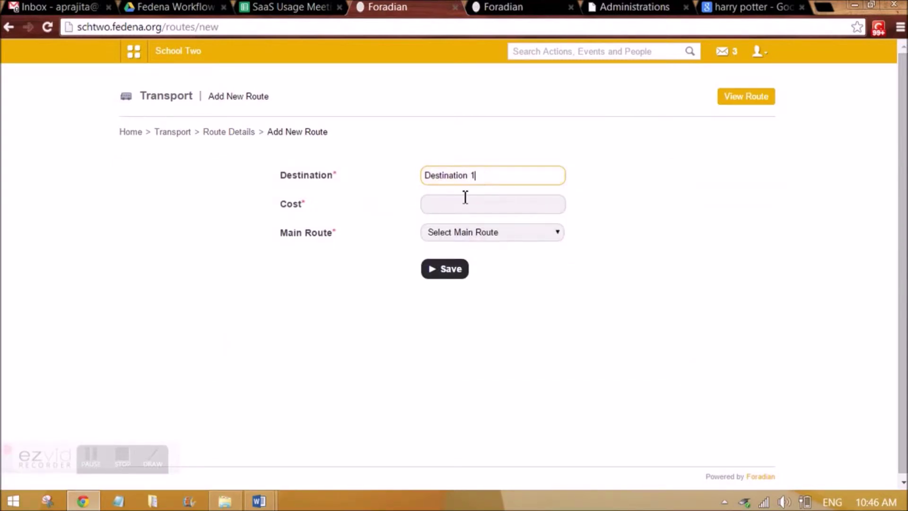
pyautogui.click(445, 209)
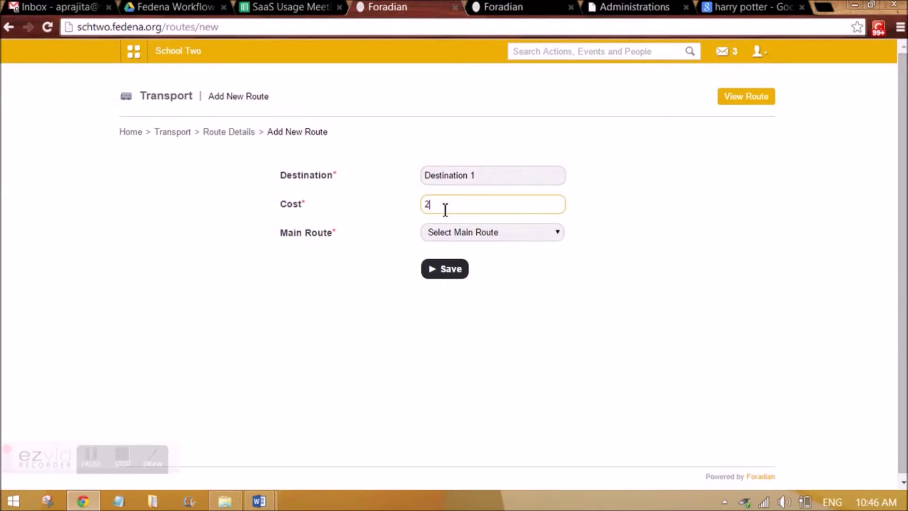
pyautogui.click(461, 236)
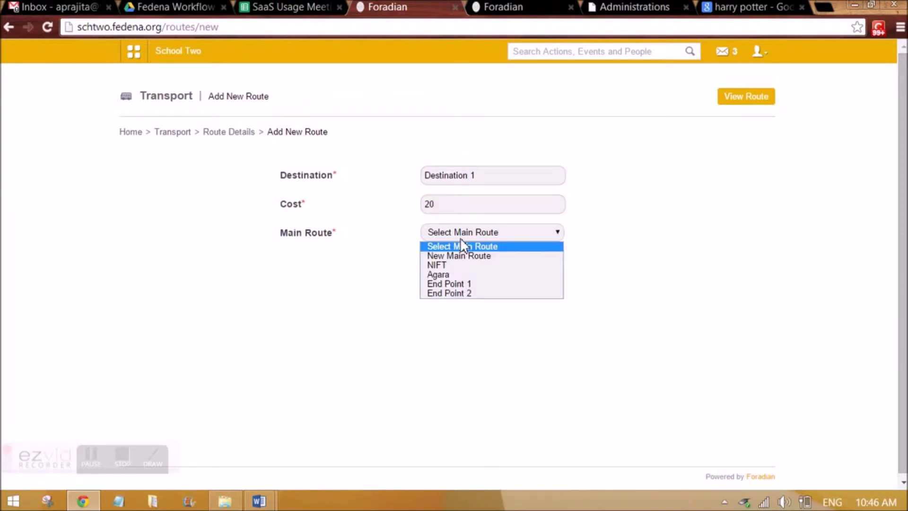
pyautogui.click(455, 295)
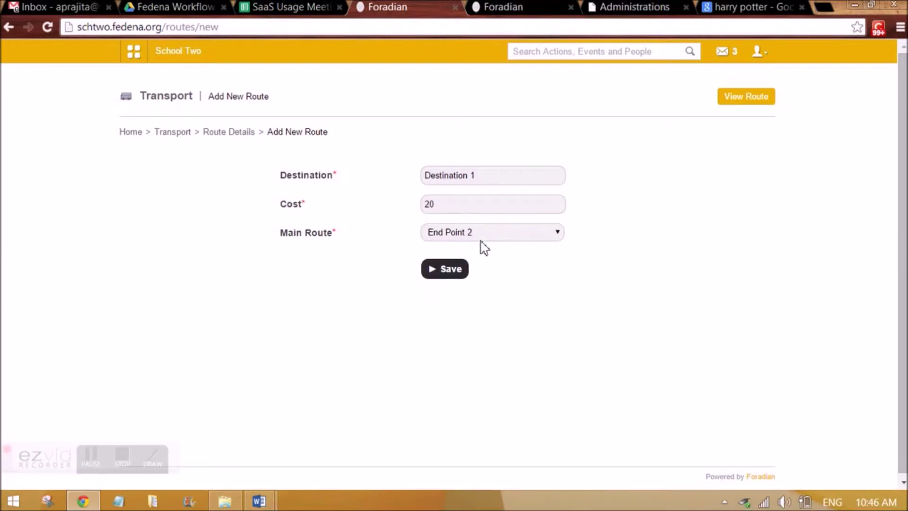
pyautogui.click(447, 271)
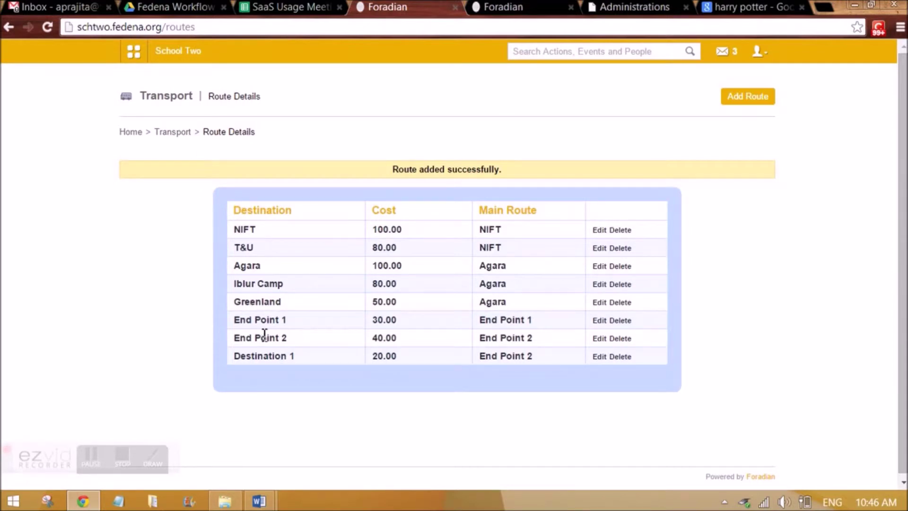
# Go to Transport's Vehicles list and start a new vehicle entry.
pyautogui.click(173, 133)
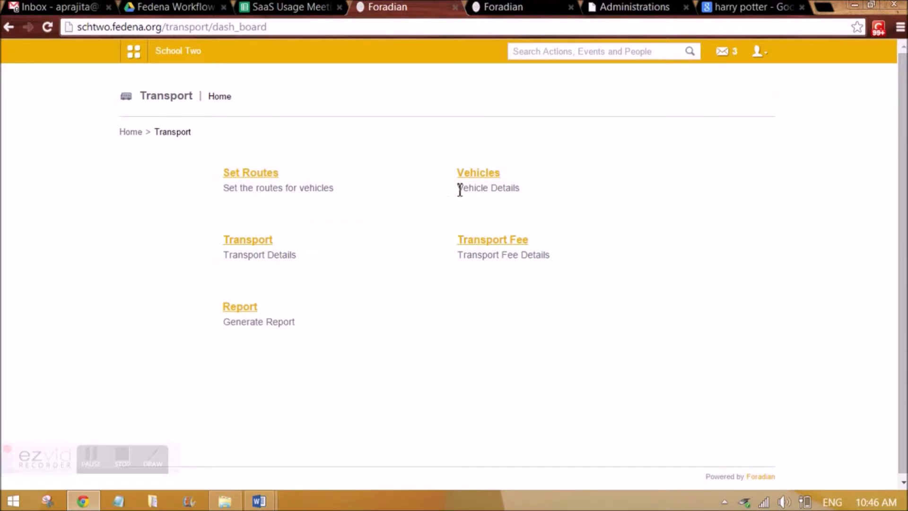
pyautogui.click(472, 178)
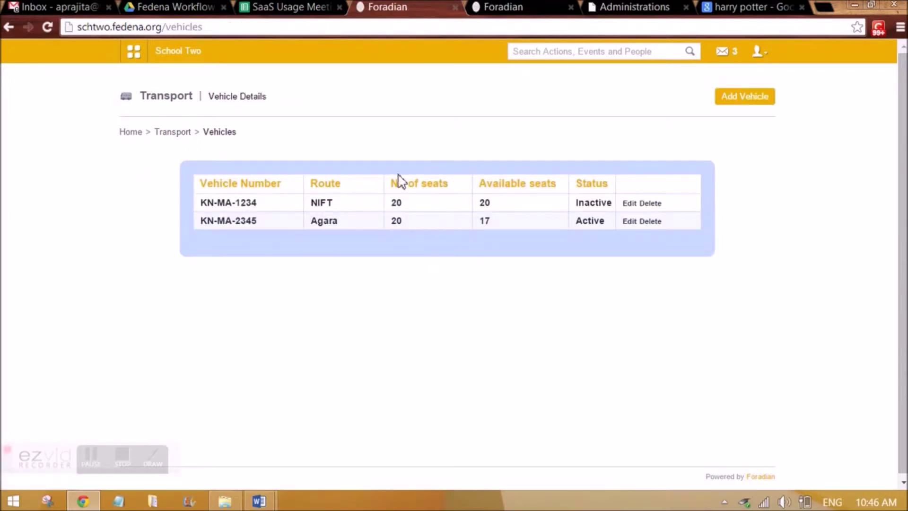
pyautogui.click(744, 98)
# Save vehicle KN 23 1234 on route End Point 2 with 20 seats, status Active.
pyautogui.click(465, 180)
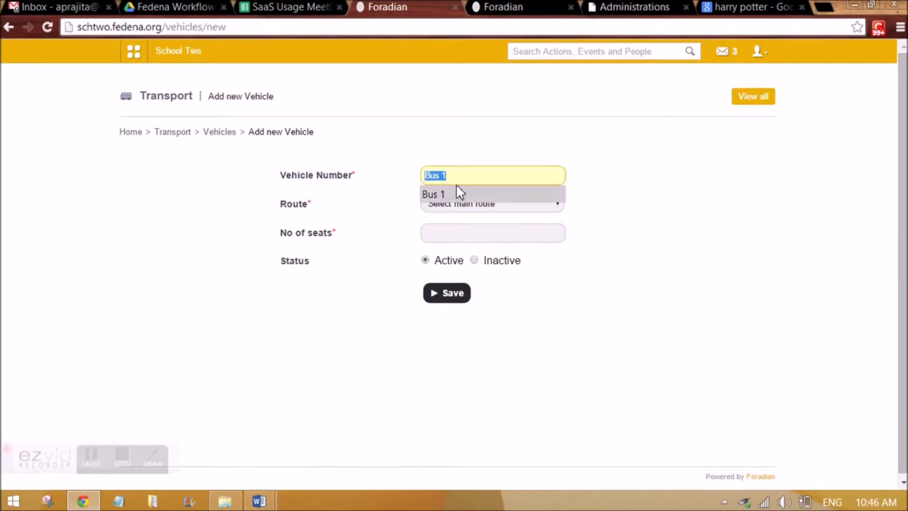
pyautogui.write('KN 23 1234')
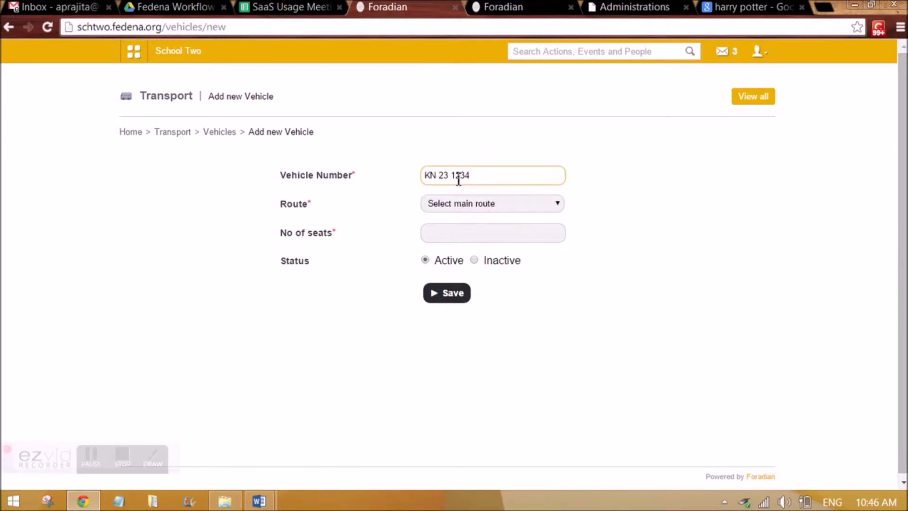
pyautogui.click(445, 204)
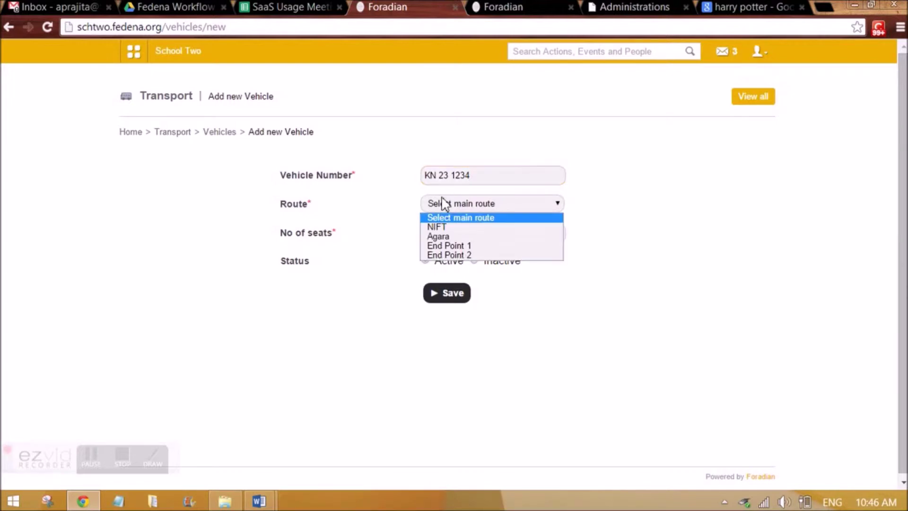
pyautogui.click(452, 256)
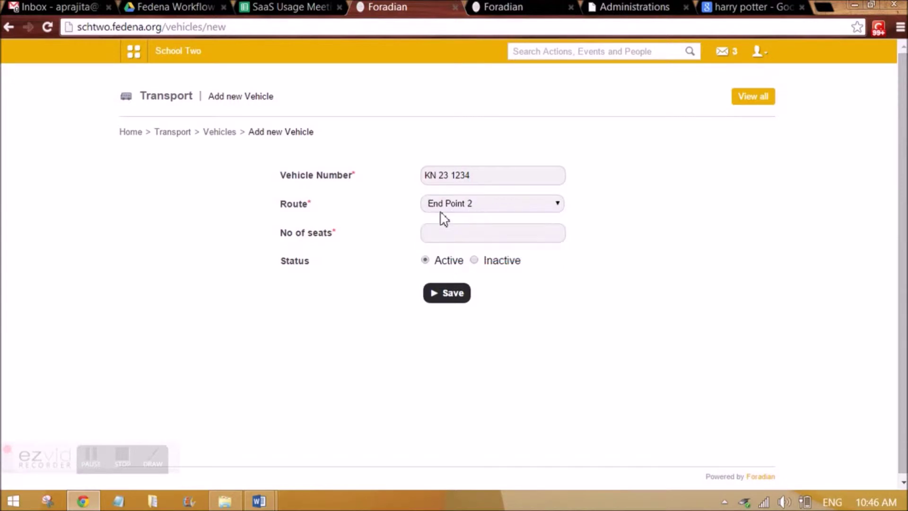
pyautogui.click(437, 239)
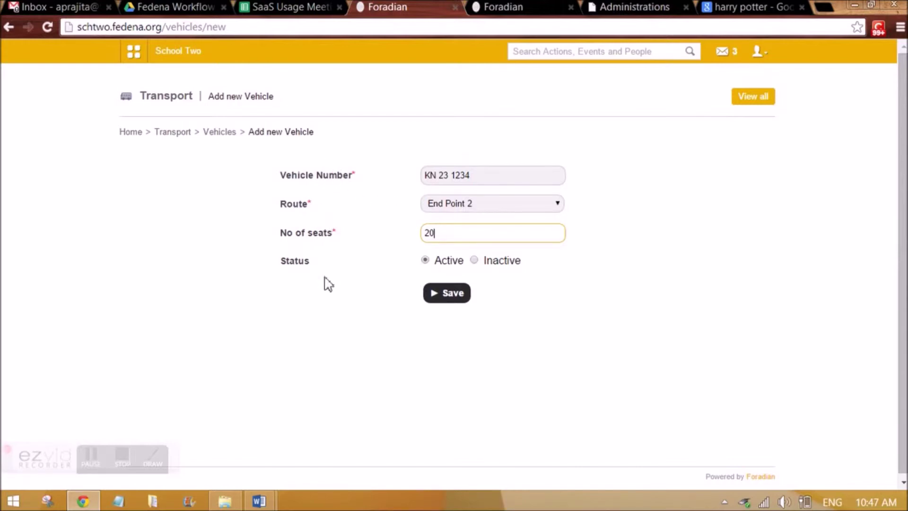
pyautogui.click(451, 301)
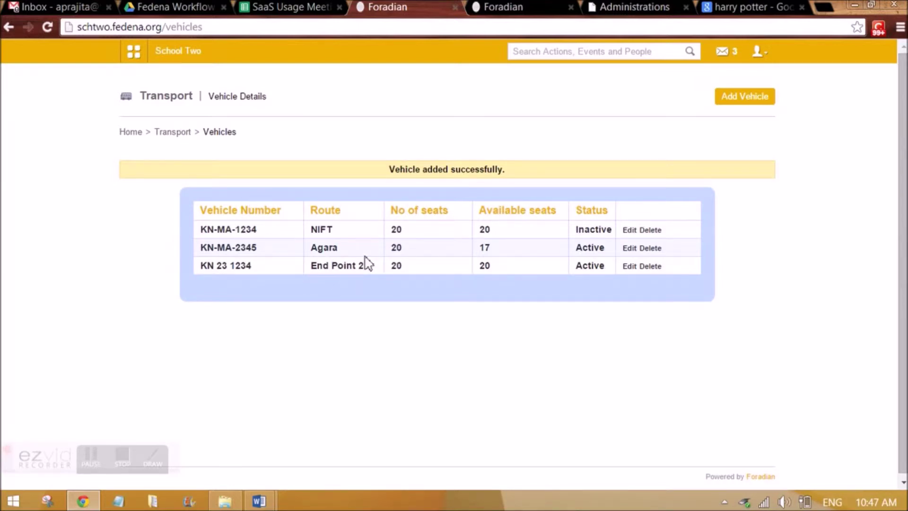
# Search transport users by employee number to find the Chemistry department employee.
pyautogui.click(180, 133)
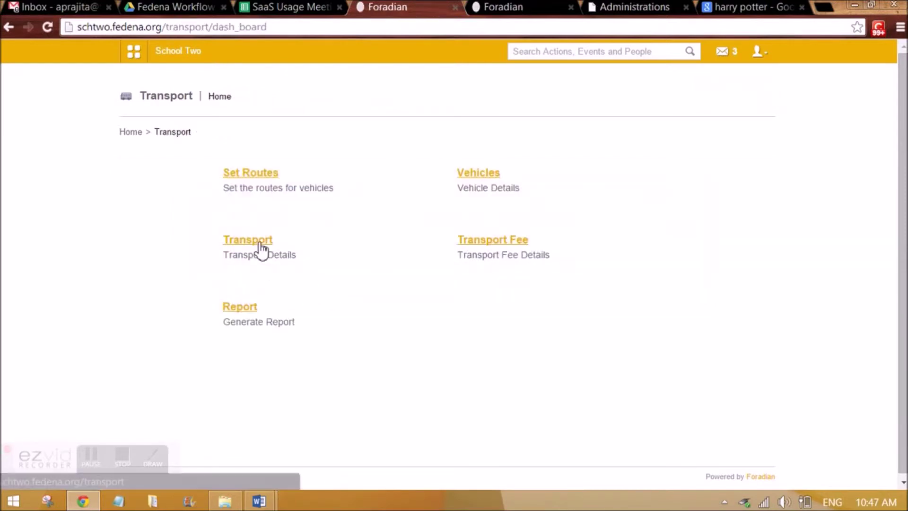
pyautogui.click(268, 246)
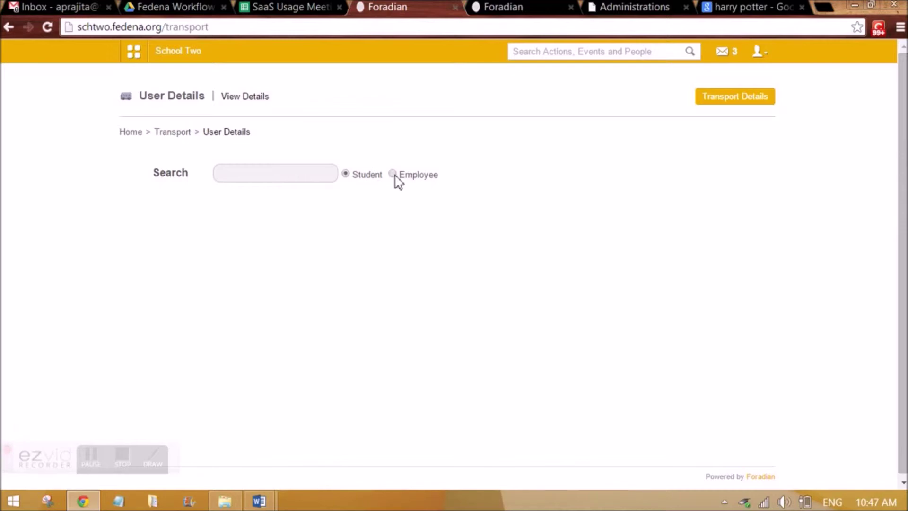
pyautogui.click(392, 175)
pyautogui.click(296, 179)
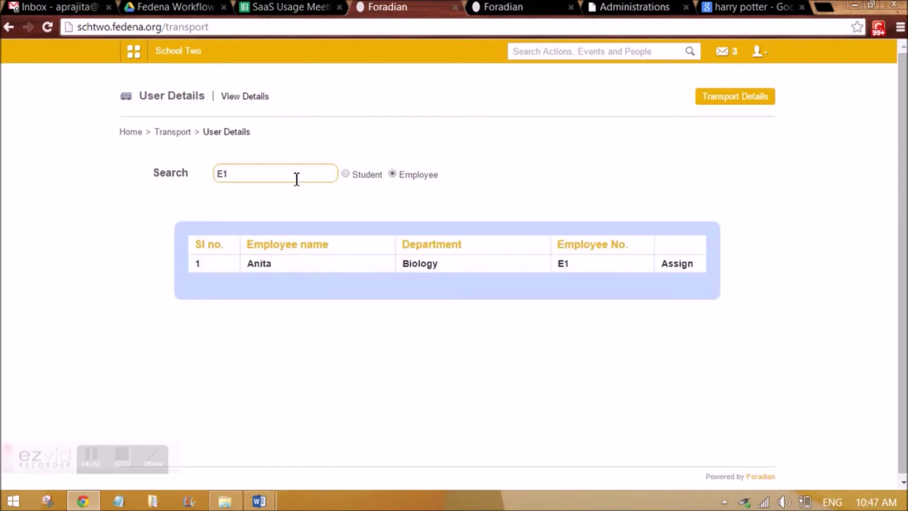
pyautogui.press('BackSpace')
# Assign the Chemistry employee route End Point 2, Destination 1, vehicle KN 23 1234, fare 20.00.
pyautogui.click(688, 272)
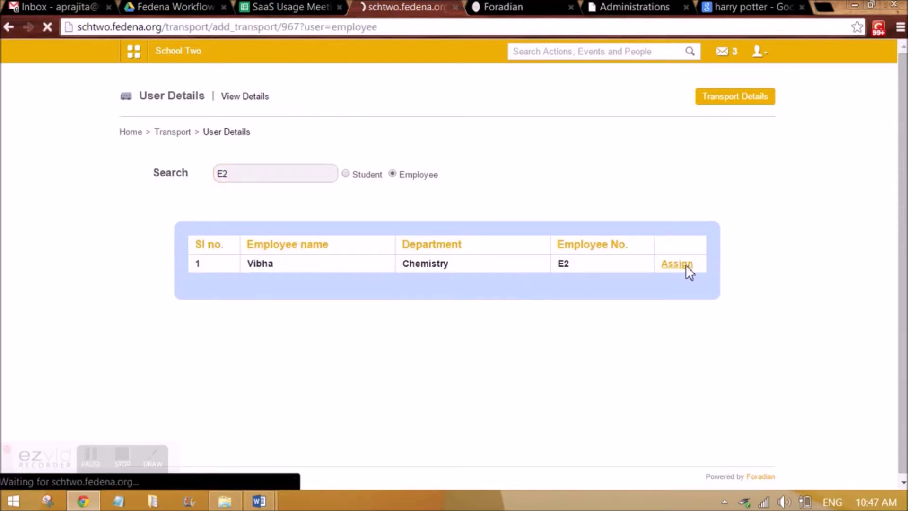
pyautogui.click(444, 203)
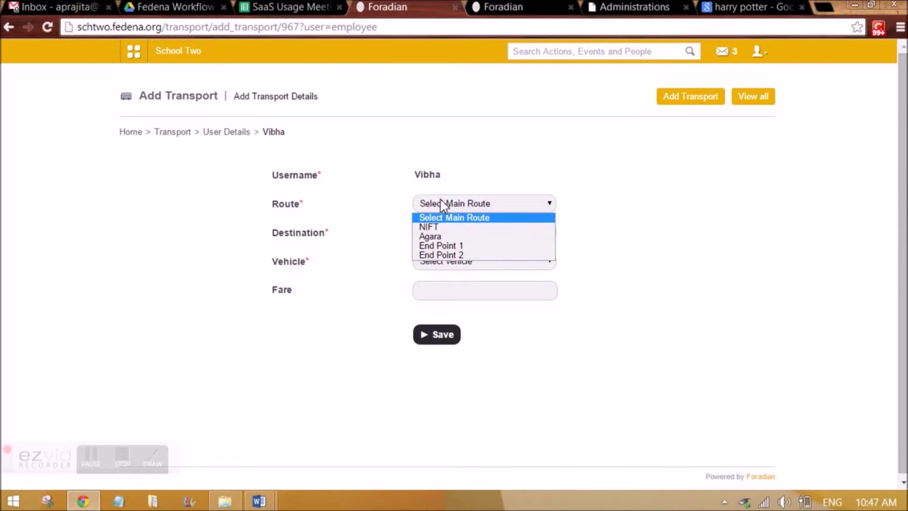
pyautogui.click(435, 258)
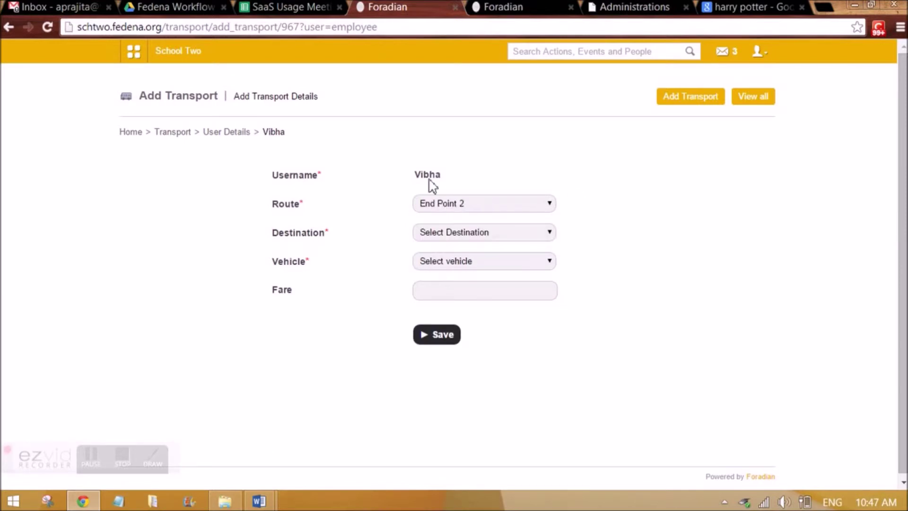
pyautogui.click(458, 232)
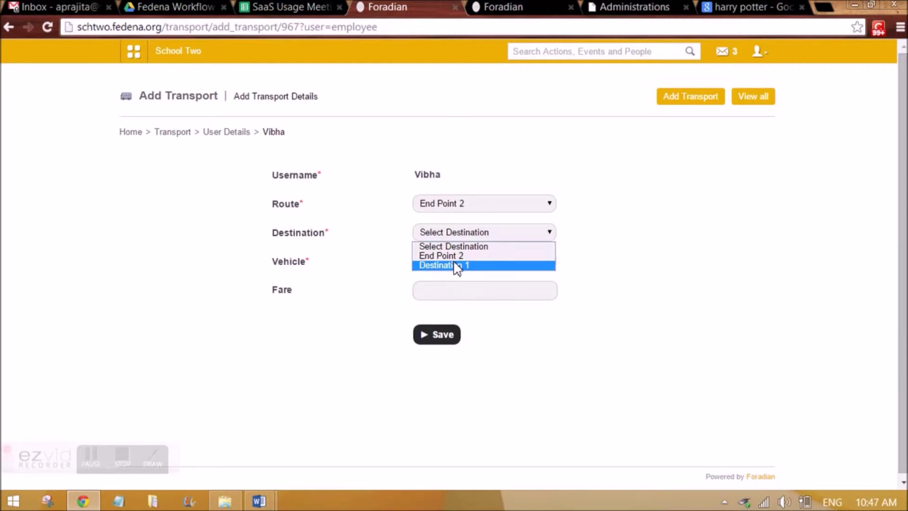
pyautogui.click(457, 266)
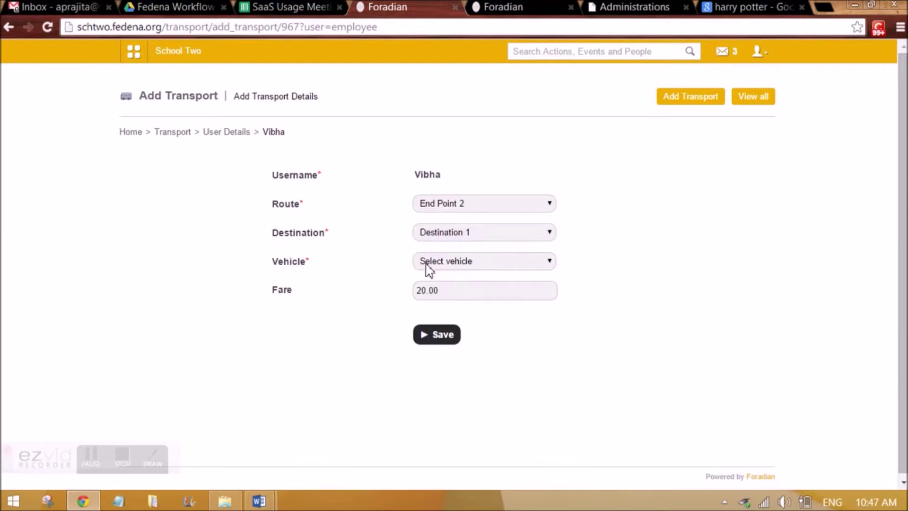
pyautogui.moveTo(441, 295); pyautogui.dragTo(421, 283)
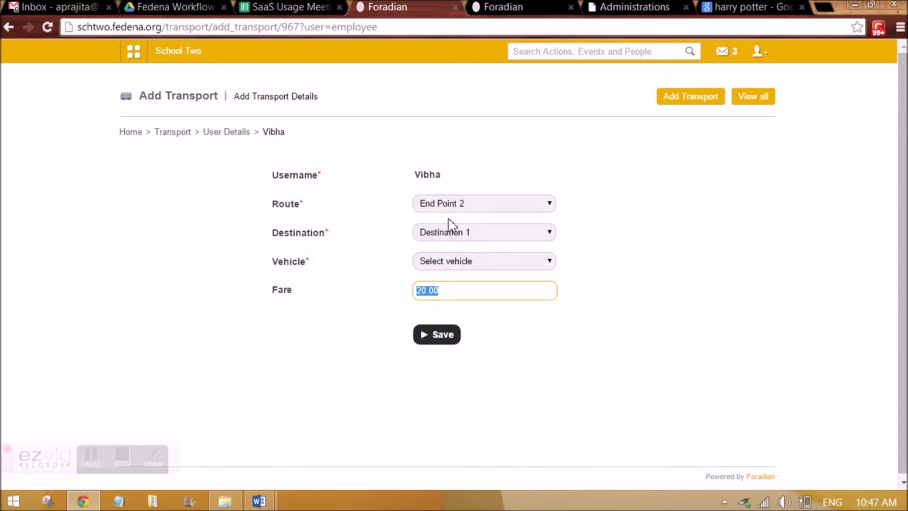
pyautogui.click(450, 262)
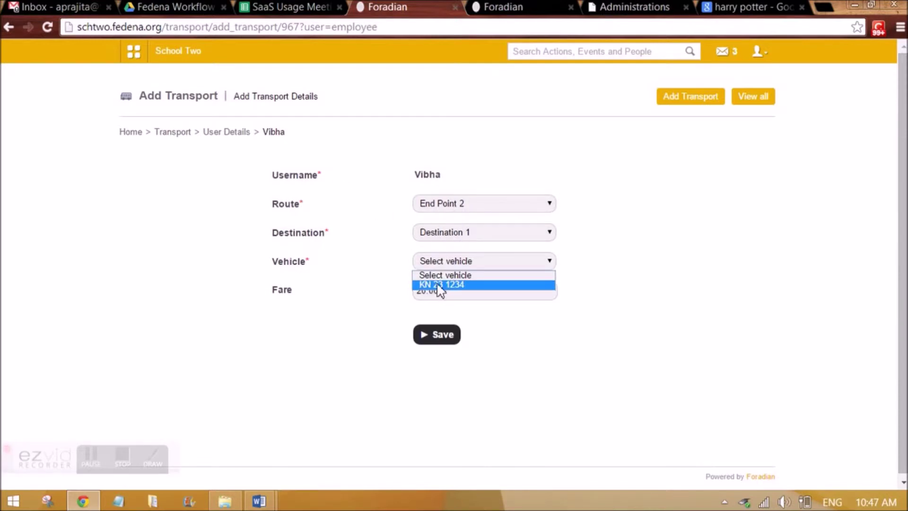
pyautogui.click(439, 287)
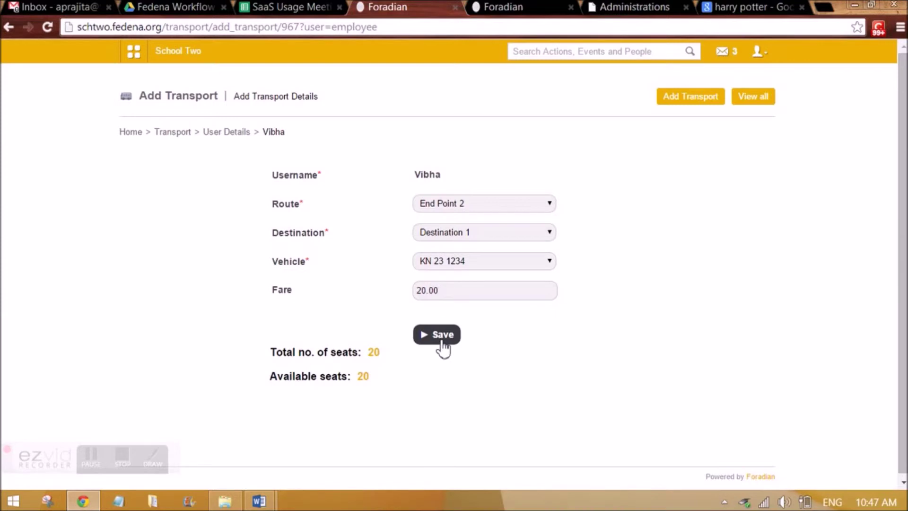
pyautogui.click(438, 335)
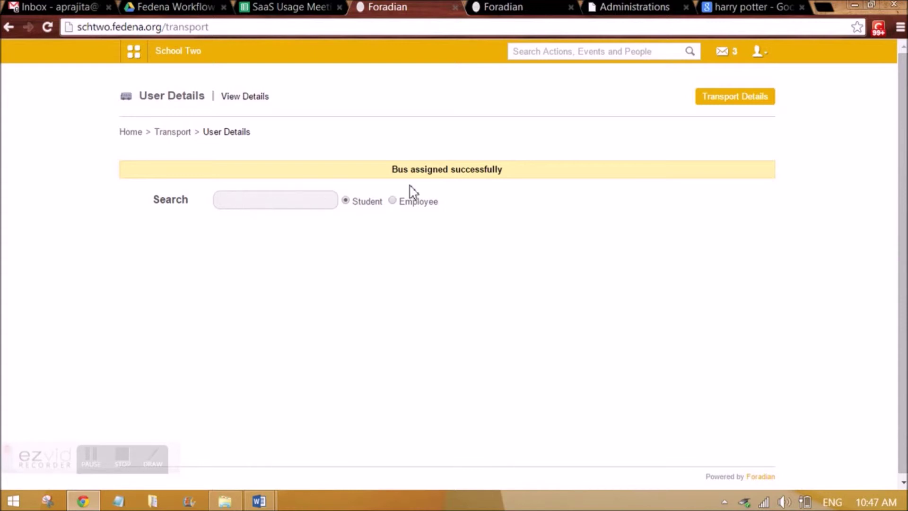
# Check KN 23 1234's passengers in the vehicle report: one employee, 19 seats free.
pyautogui.click(172, 133)
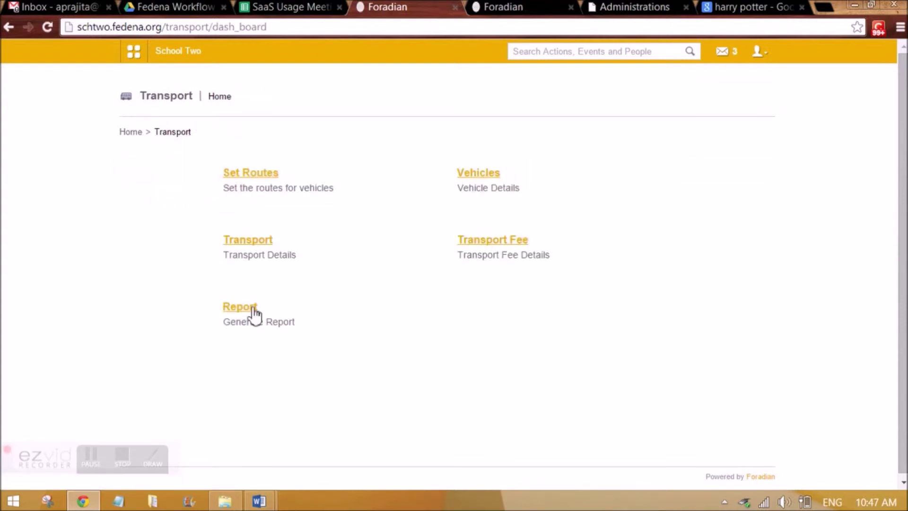
pyautogui.click(251, 310)
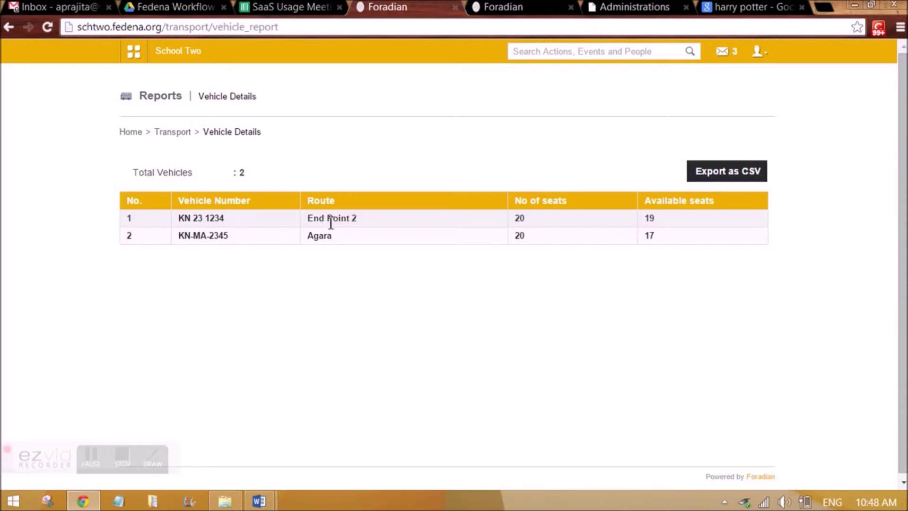
pyautogui.click(220, 220)
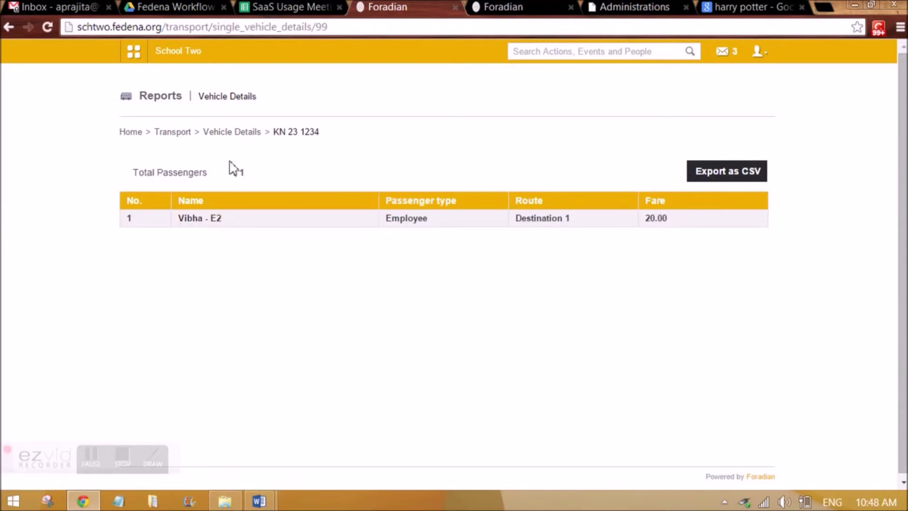
pyautogui.click(221, 135)
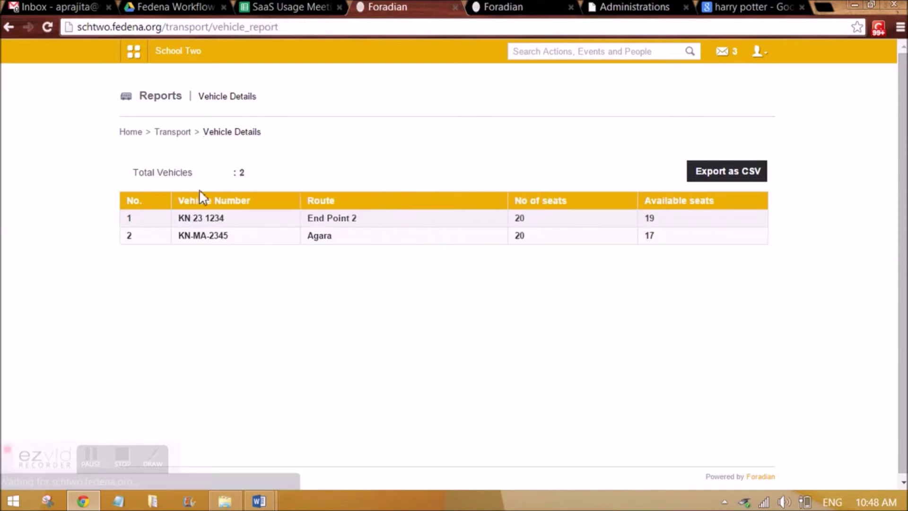
pyautogui.click(177, 134)
# Create fee collection 'Transport Fees For Employees 18-11' with Include Employee ticked.
pyautogui.click(503, 242)
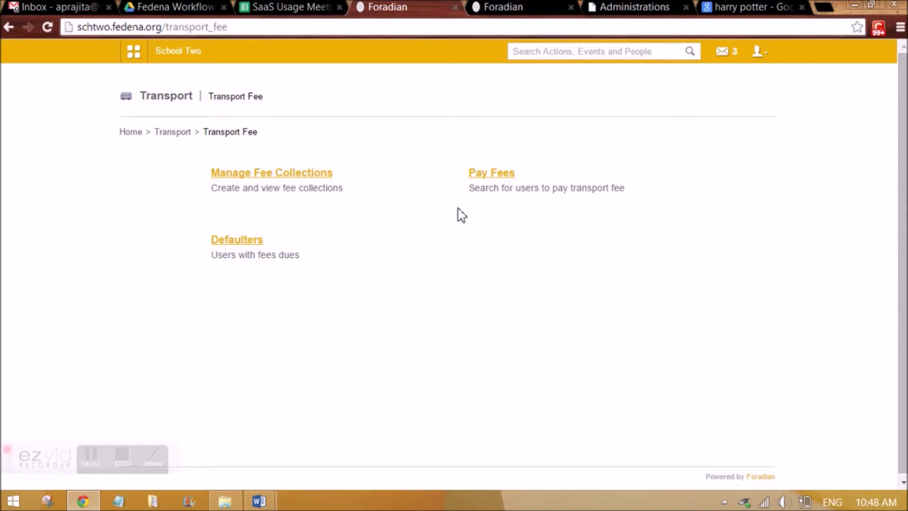
pyautogui.click(286, 176)
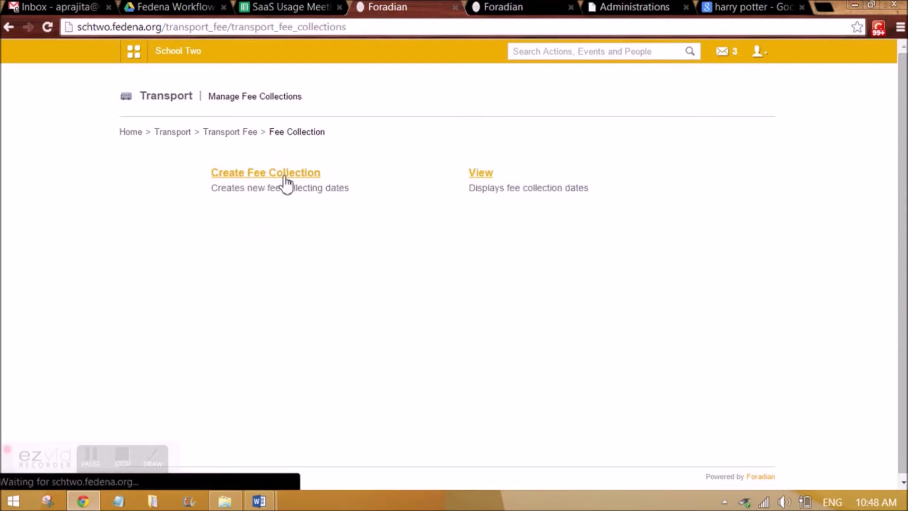
pyautogui.click(285, 175)
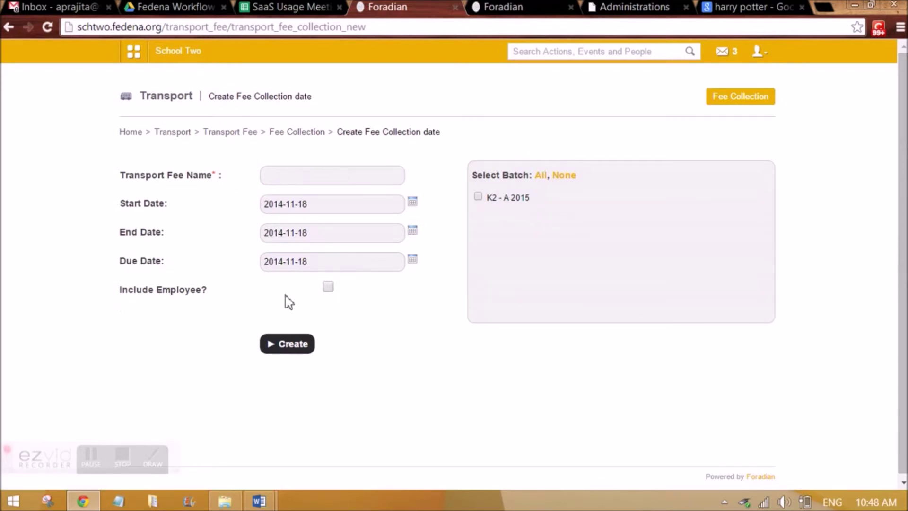
pyautogui.click(328, 287)
pyautogui.click(324, 172)
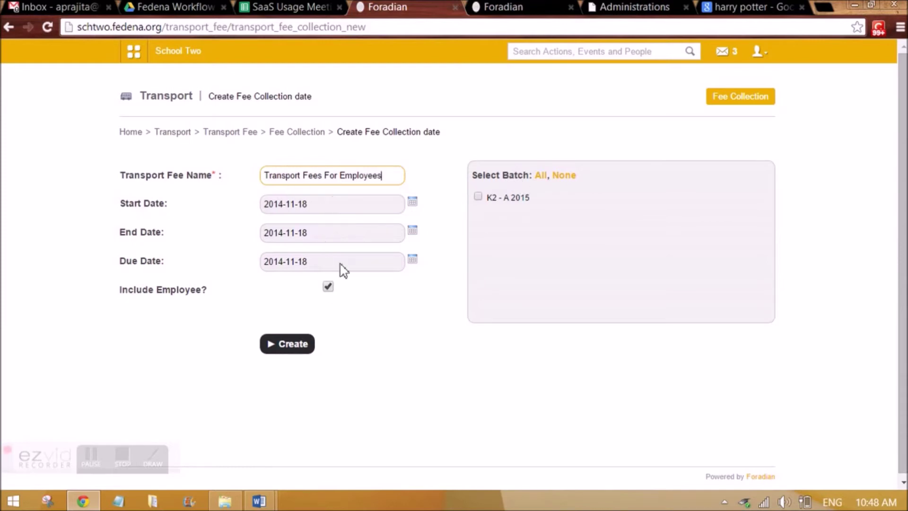
pyautogui.click(323, 282)
pyautogui.write('-11')
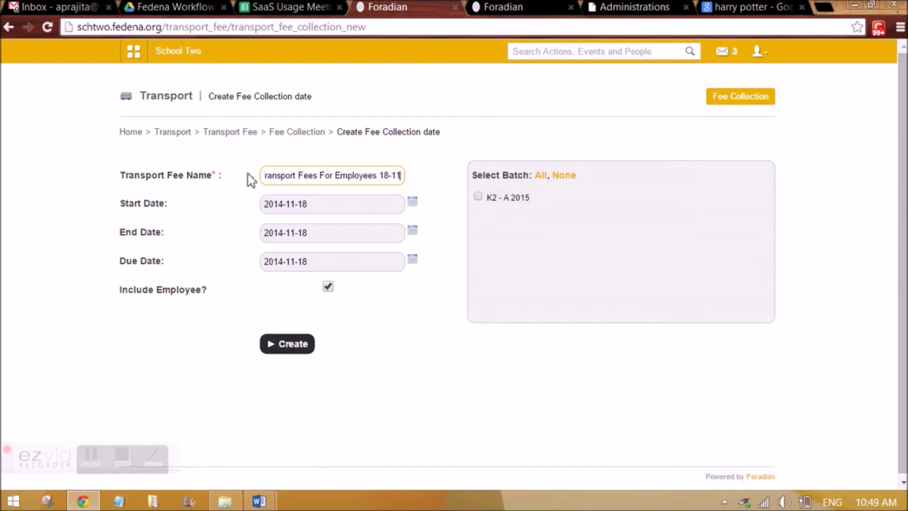
pyautogui.click(293, 344)
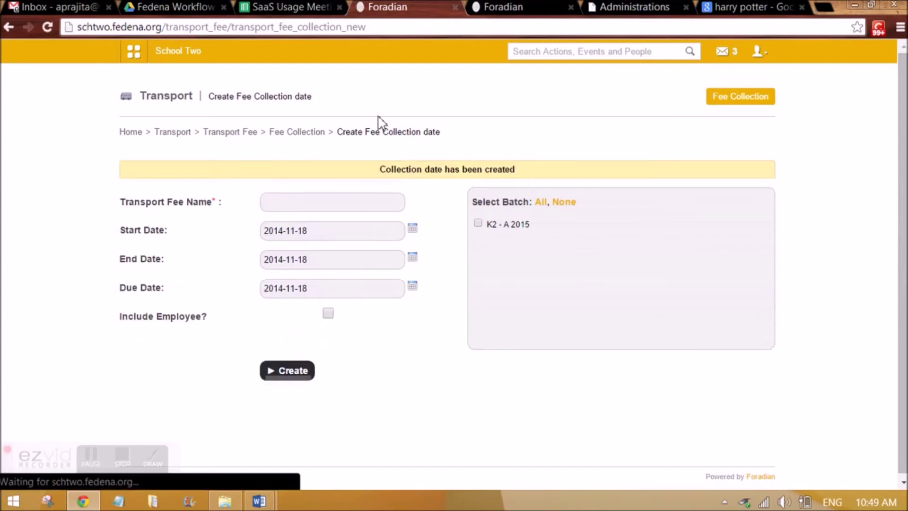
# Review the employee fee collection dates under Manage Fee Collections.
pyautogui.click(304, 137)
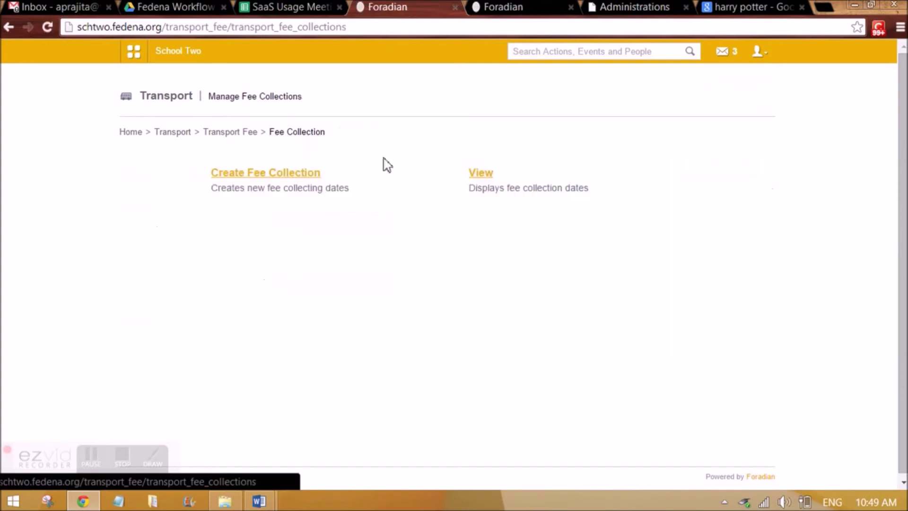
pyautogui.click(479, 176)
pyautogui.click(456, 185)
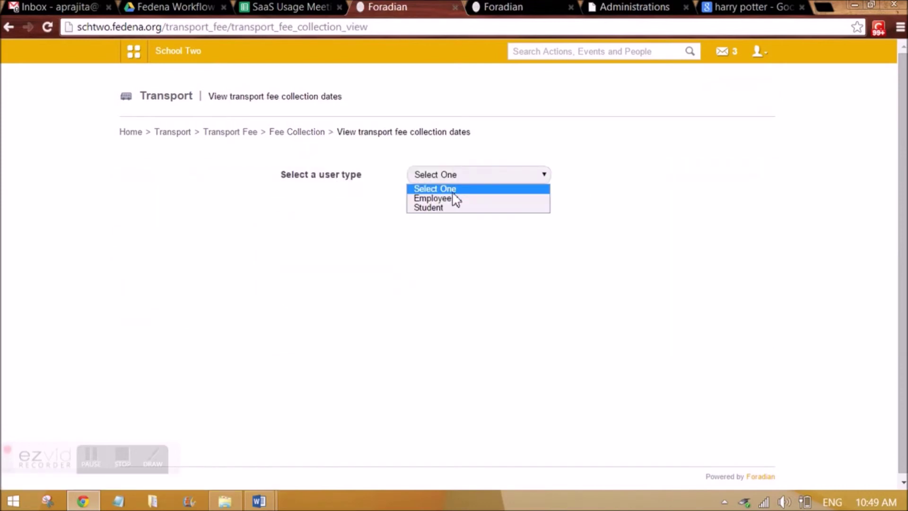
pyautogui.click(454, 200)
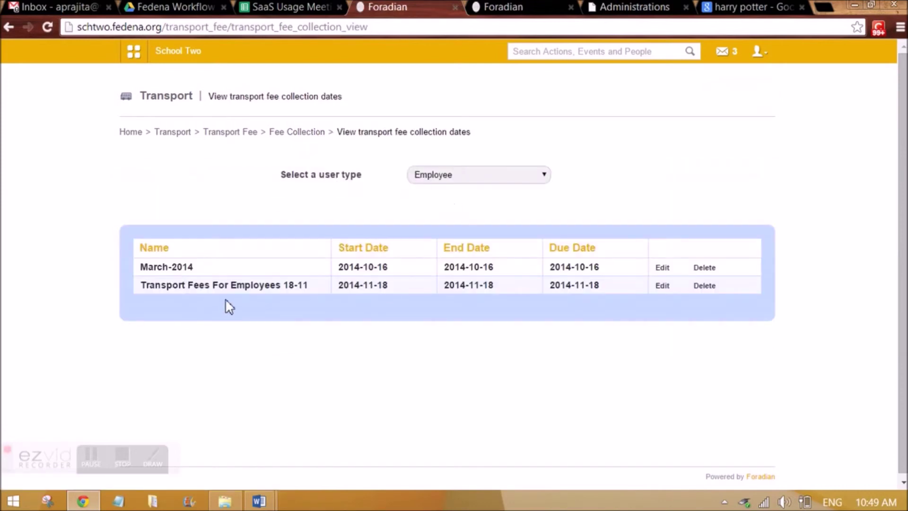
pyautogui.click(286, 135)
pyautogui.click(230, 133)
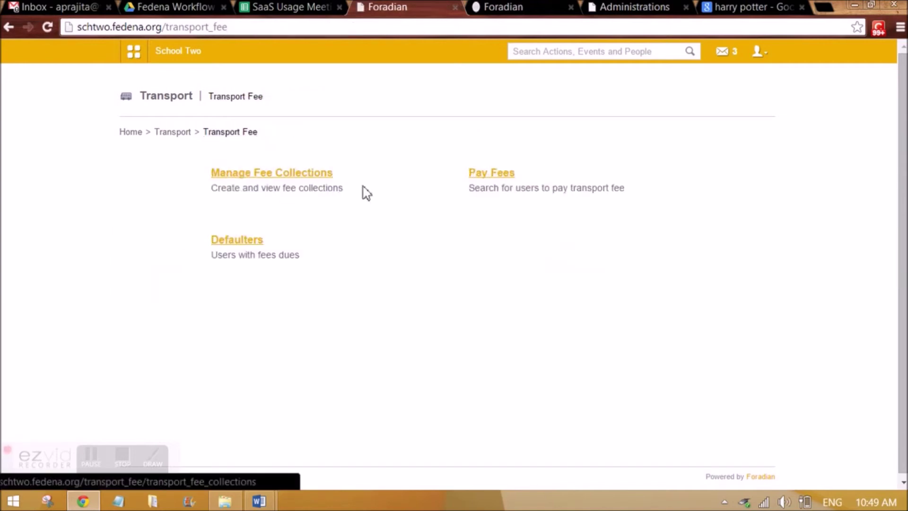
# Pay the Chemistry employee's 20.00 fee for the 18-11 collection in cash.
pyautogui.click(479, 177)
pyautogui.click(301, 165)
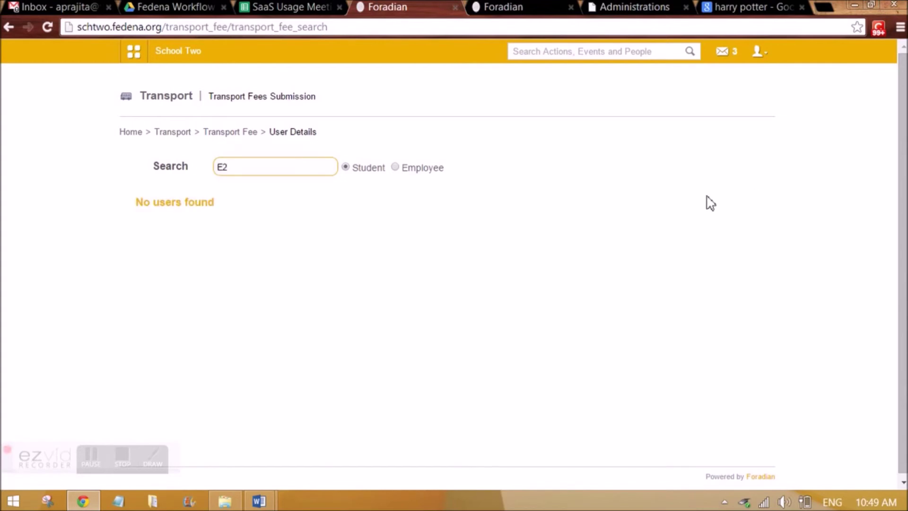
pyautogui.click(395, 167)
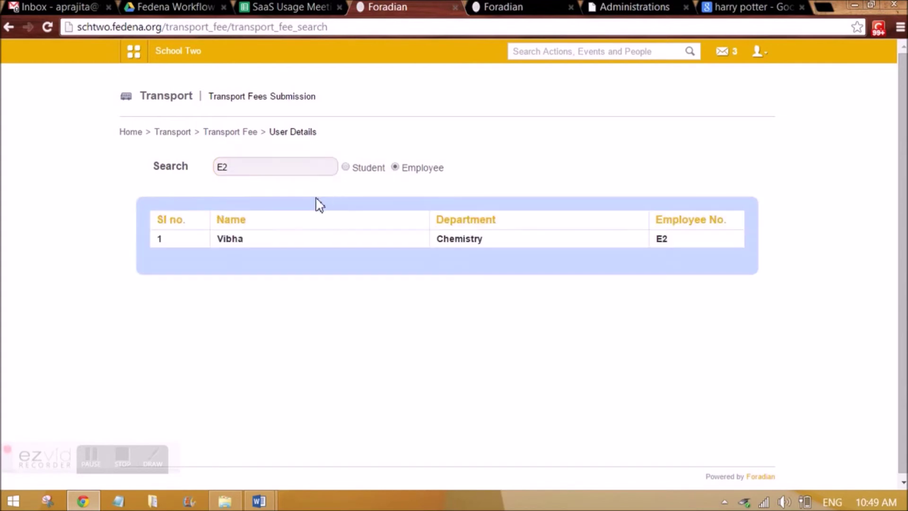
pyautogui.click(227, 241)
pyautogui.click(318, 175)
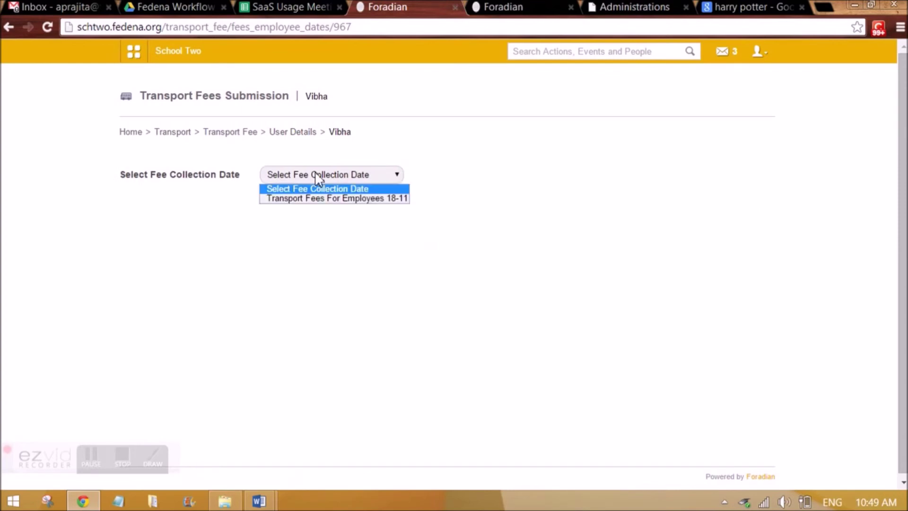
pyautogui.click(314, 199)
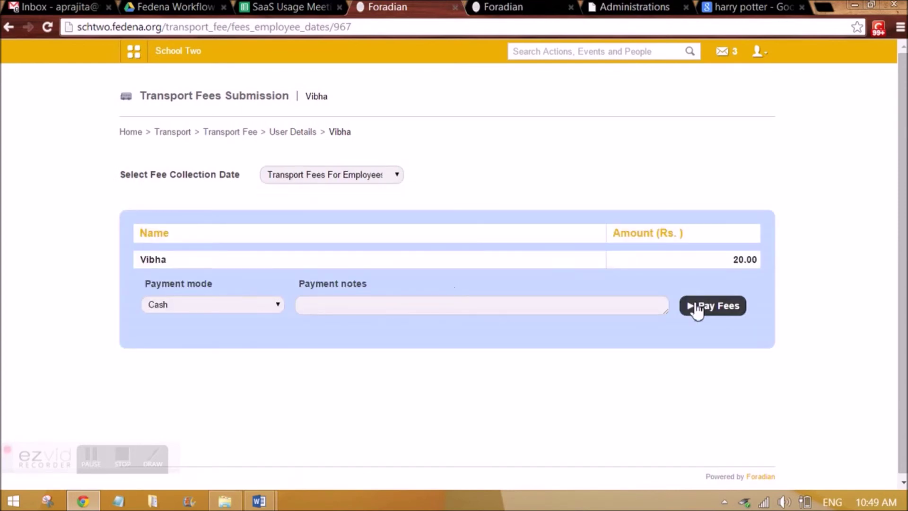
pyautogui.click(694, 306)
pyautogui.scroll(-2, 365, 308)
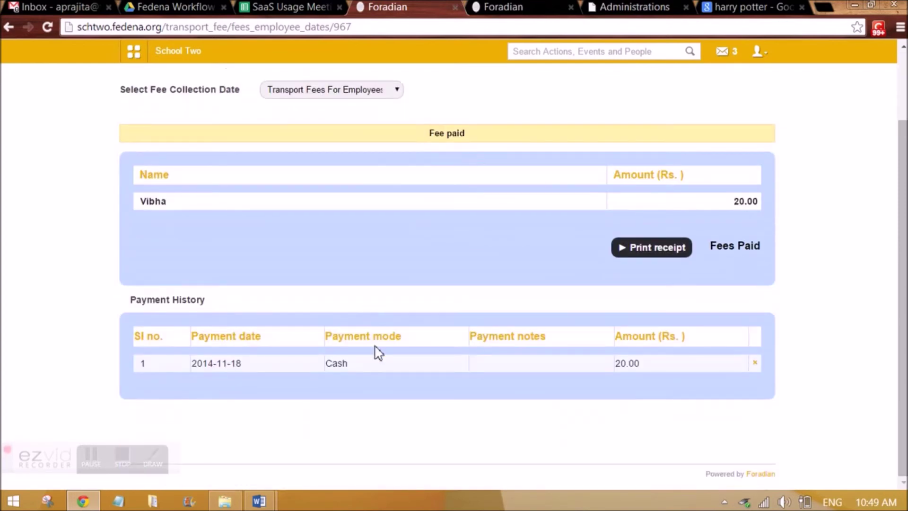
pyautogui.scroll(2, 374, 347)
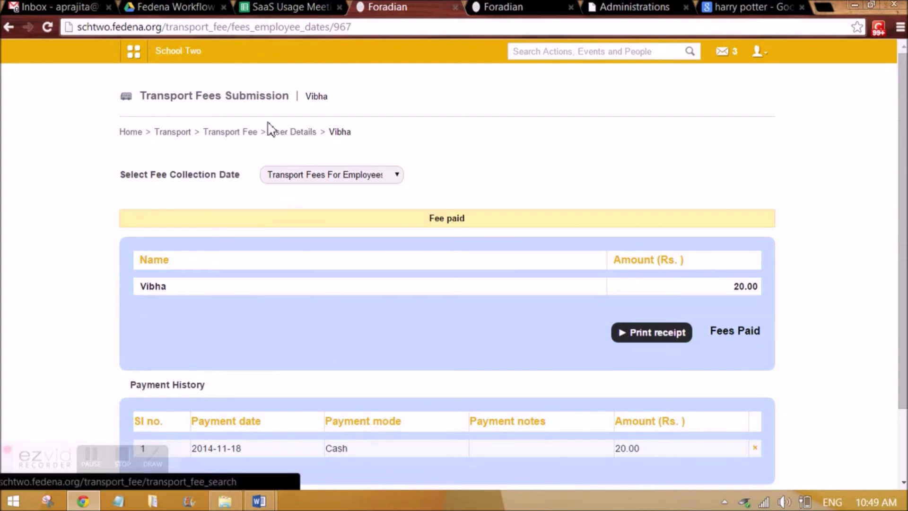
# Check student transport fee defaulters for batches K2 - A, K1 - B and G1 - A 2014.
pyautogui.click(247, 133)
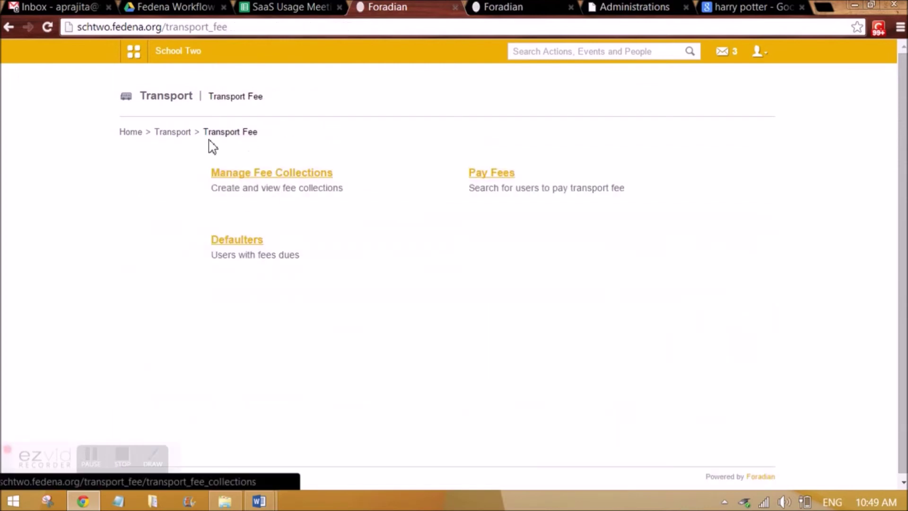
pyautogui.click(244, 243)
pyautogui.click(431, 176)
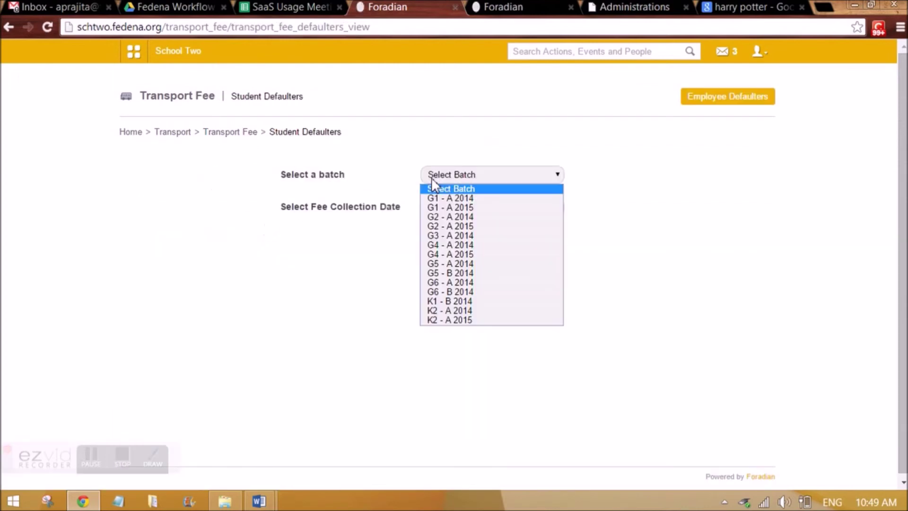
pyautogui.click(446, 311)
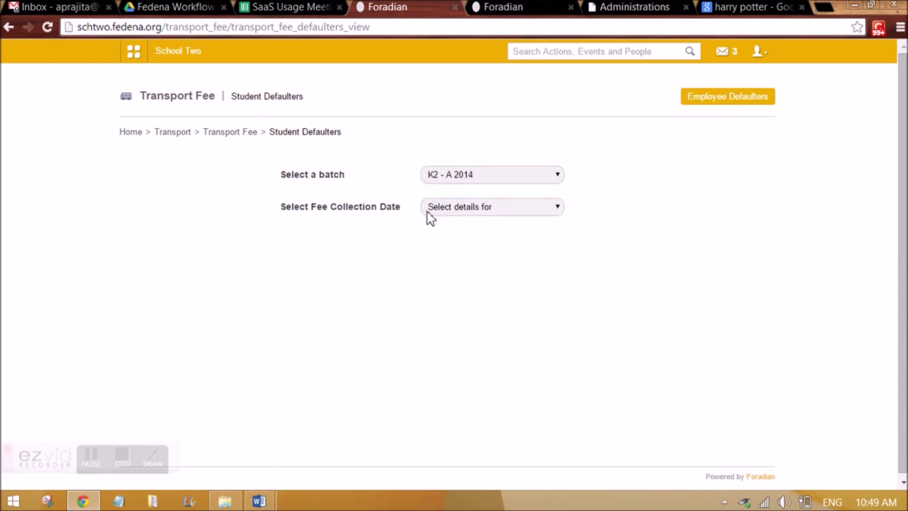
pyautogui.click(442, 211)
pyautogui.click(265, 191)
pyautogui.click(468, 176)
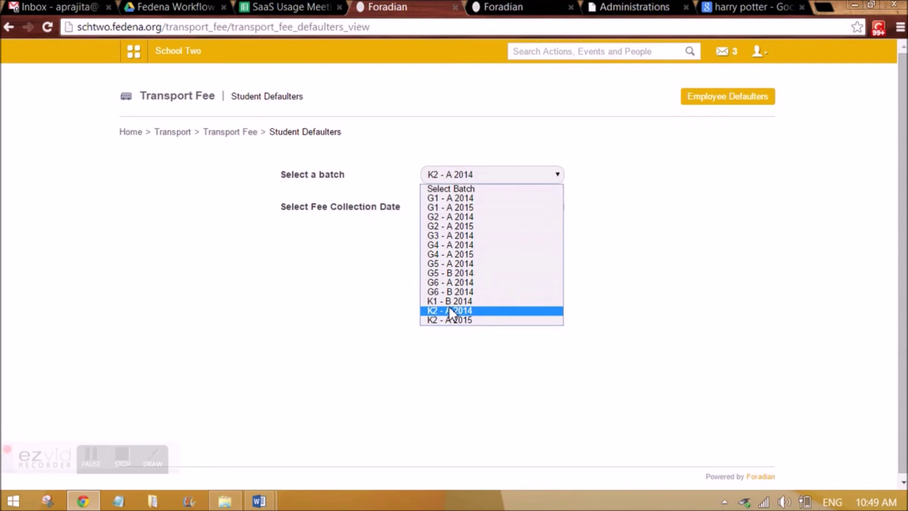
pyautogui.click(450, 302)
pyautogui.click(439, 208)
pyautogui.click(443, 176)
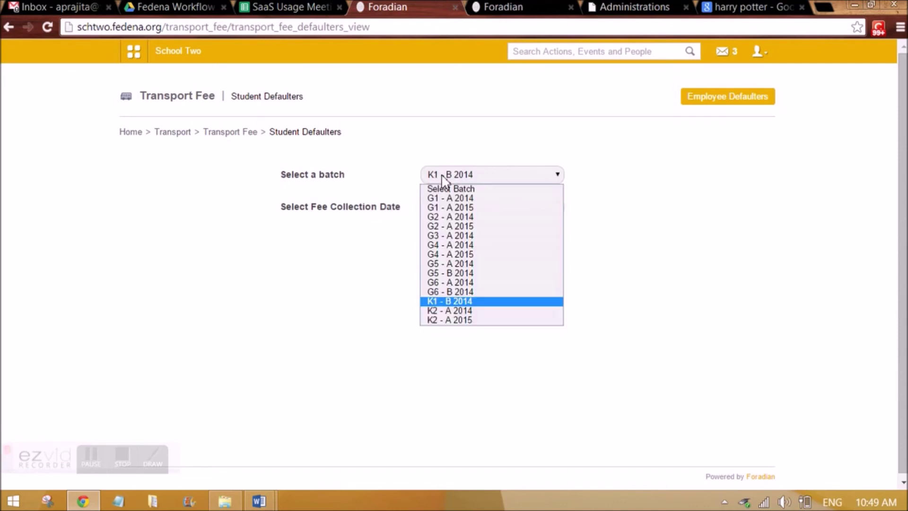
pyautogui.click(439, 198)
pyautogui.click(444, 176)
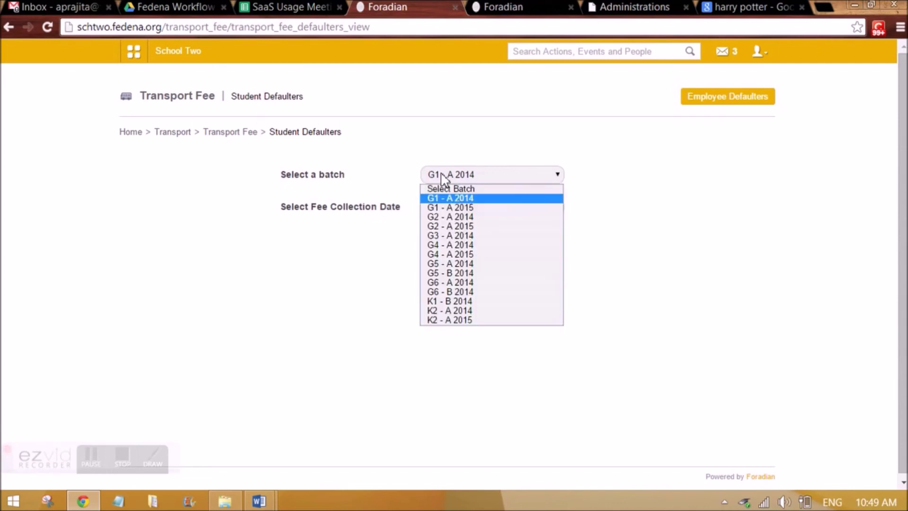
pyautogui.click(306, 222)
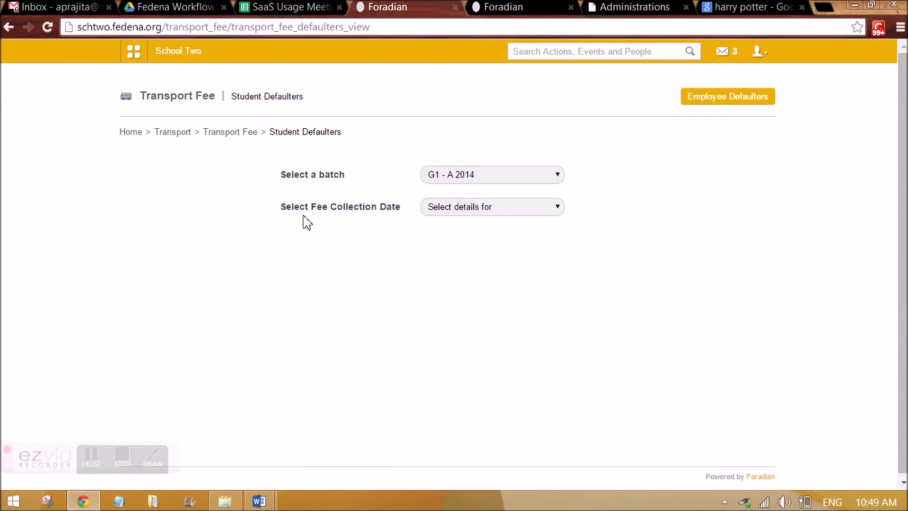
# Check employee defaulters for the March-2014 and 18-11 collections, then return to Transport Fee.
pyautogui.click(712, 101)
pyautogui.click(369, 177)
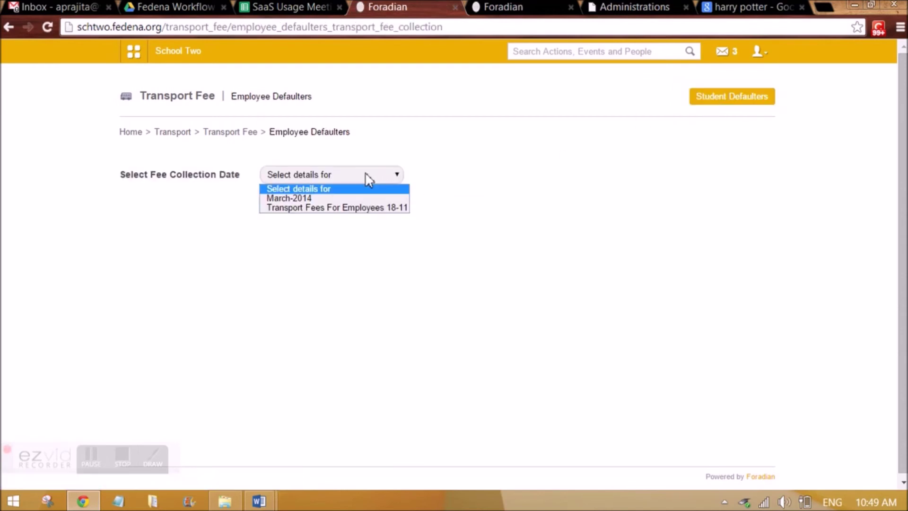
pyautogui.click(336, 207)
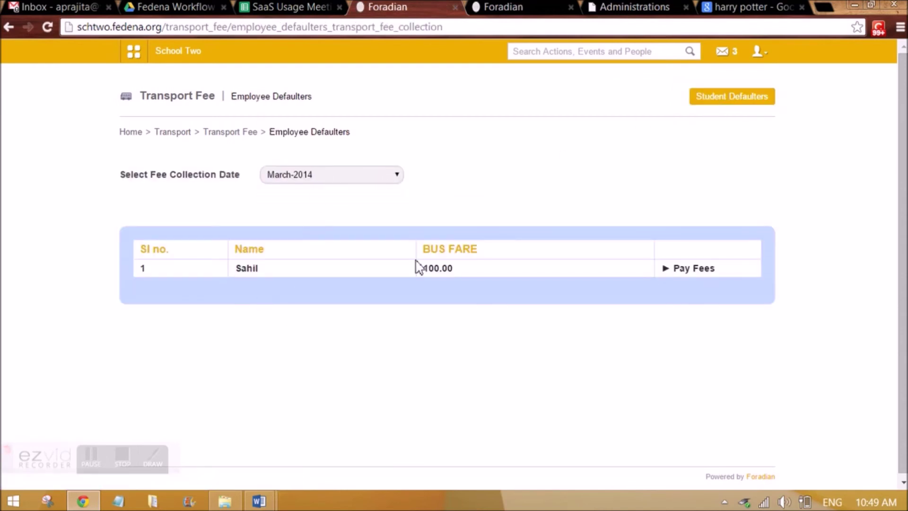
pyautogui.click(333, 179)
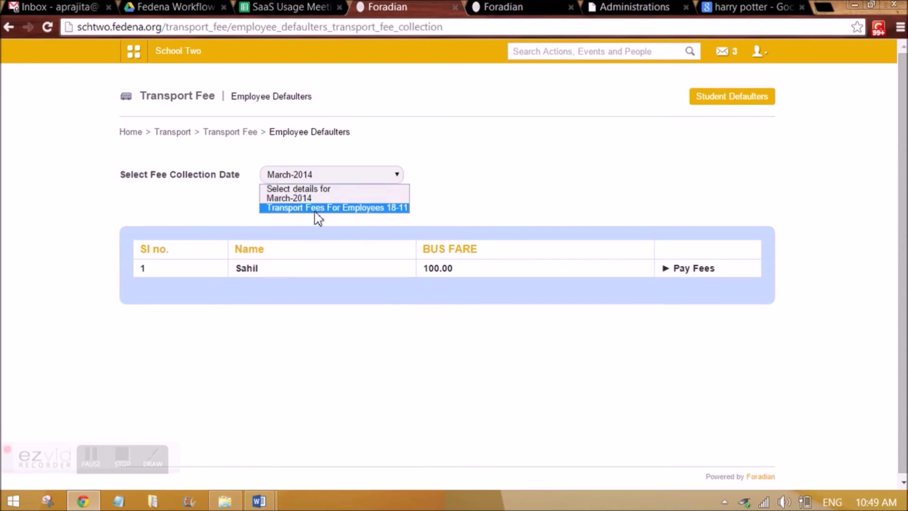
pyautogui.click(316, 209)
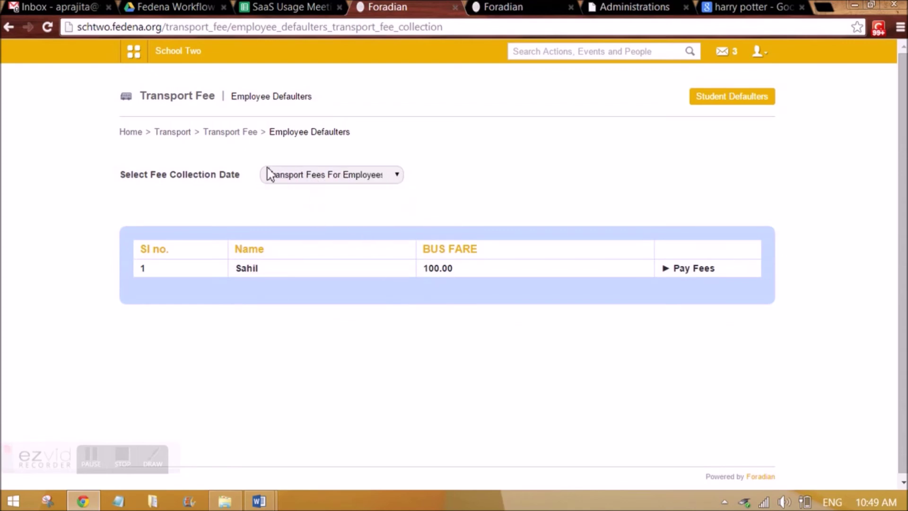
pyautogui.click(230, 135)
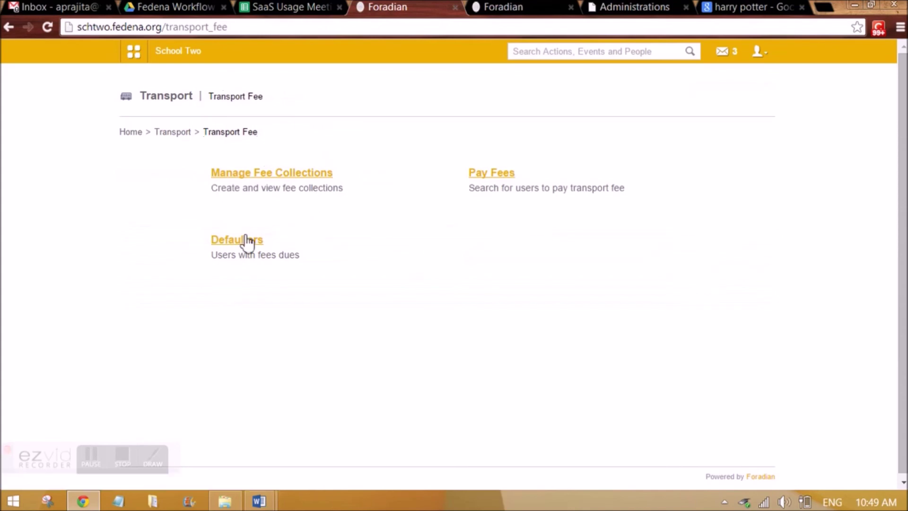
# Return to the Transport dashboard via the Transport breadcrumb link.
pyautogui.click(175, 135)
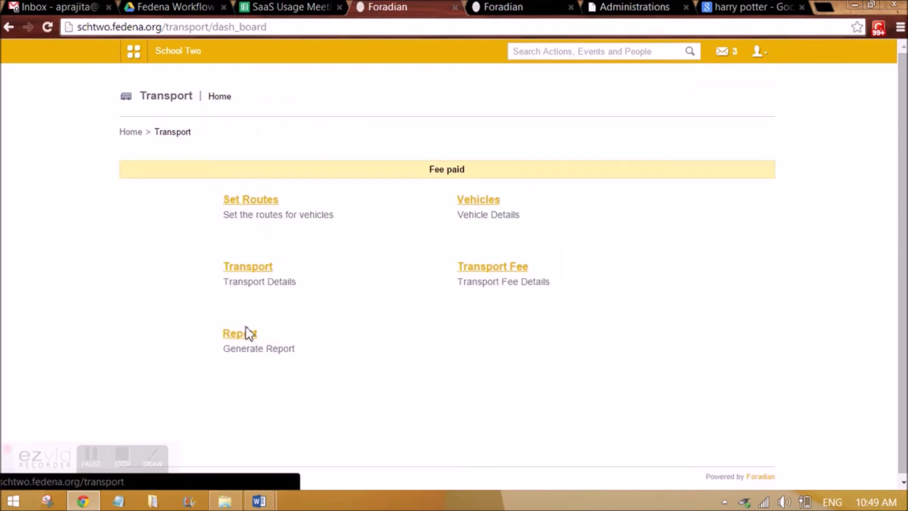